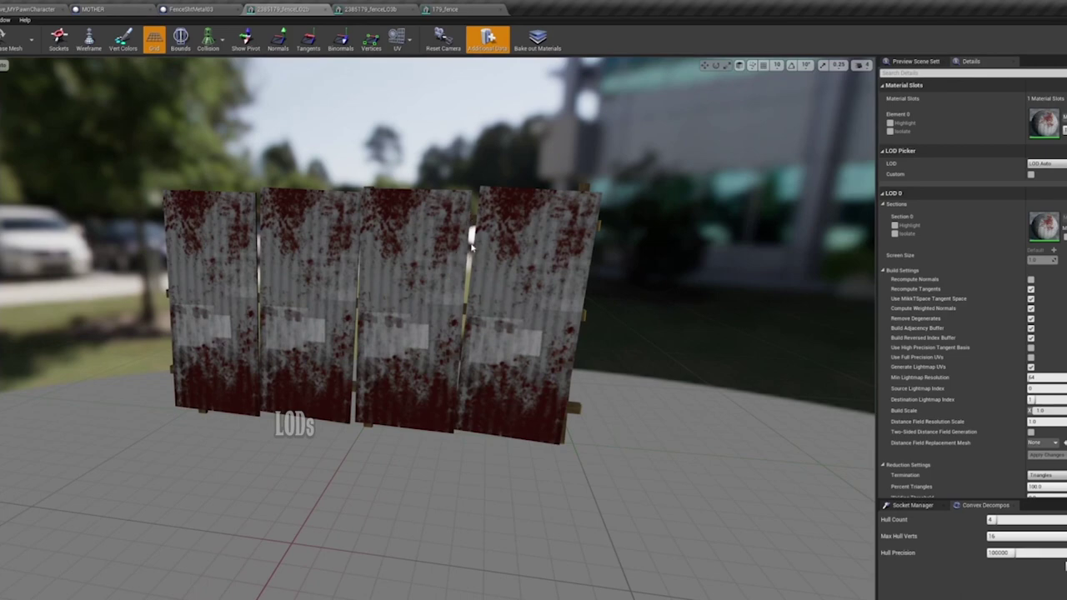
# - Set the viewport camera speed to 2 and inspect the back side of the 2385179_fenceLO2b mesh
pyautogui.click(861, 65)
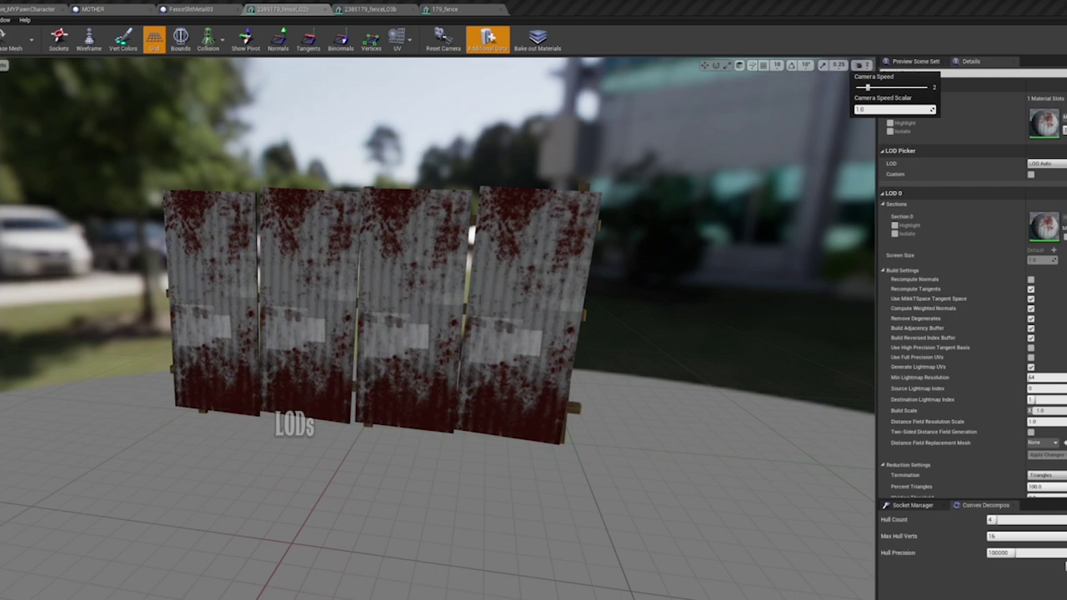
pyautogui.press('d')
pyautogui.moveTo(521, 285); pyautogui.dragTo(38, 307, button='right')
pyautogui.press('s')
pyautogui.press('a')
pyautogui.press('a')
pyautogui.press('d')
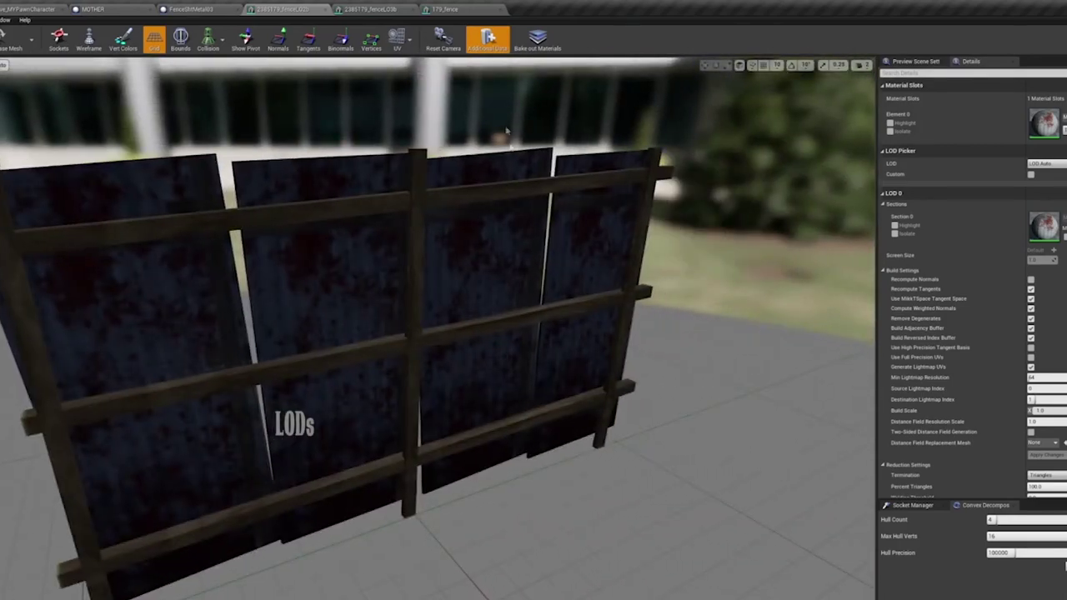
# - Bring up the 179_fence mesh and inspect its wooden frame and metal sheets from behind
pyautogui.click(436, 13)
pyautogui.moveTo(433, 275); pyautogui.dragTo(821, 325, button='right')
pyautogui.press('a')
pyautogui.press('w')
pyautogui.press('a')
pyautogui.press('s')
pyautogui.press('w')
pyautogui.press('s')
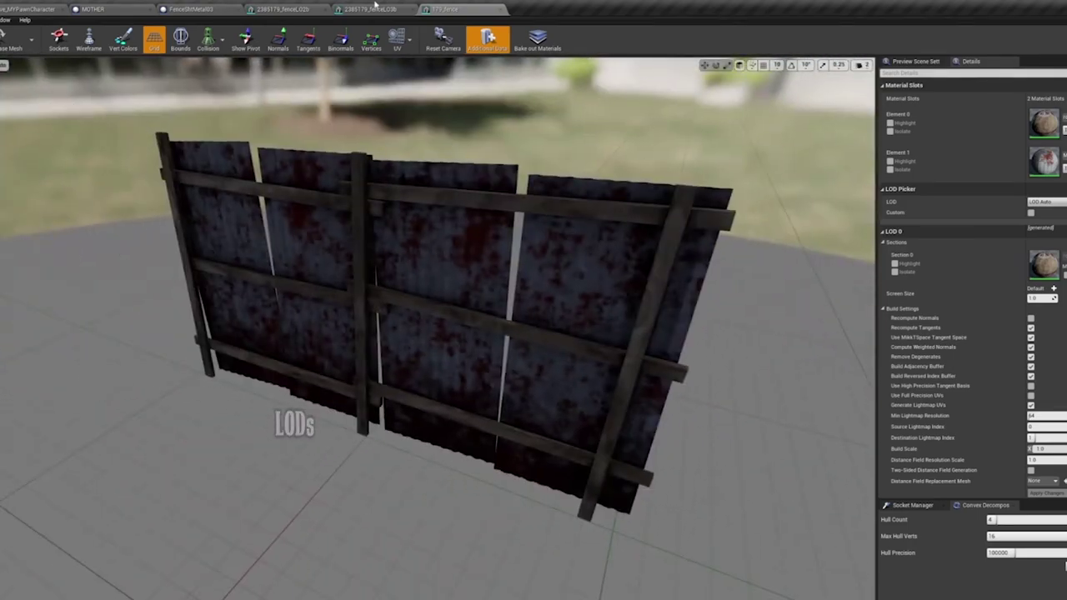
# - Compare the 2385179_fenceLO2b mesh with the 179_fence mesh from a similar rear angle
pyautogui.click(374, 10)
pyautogui.click(304, 12)
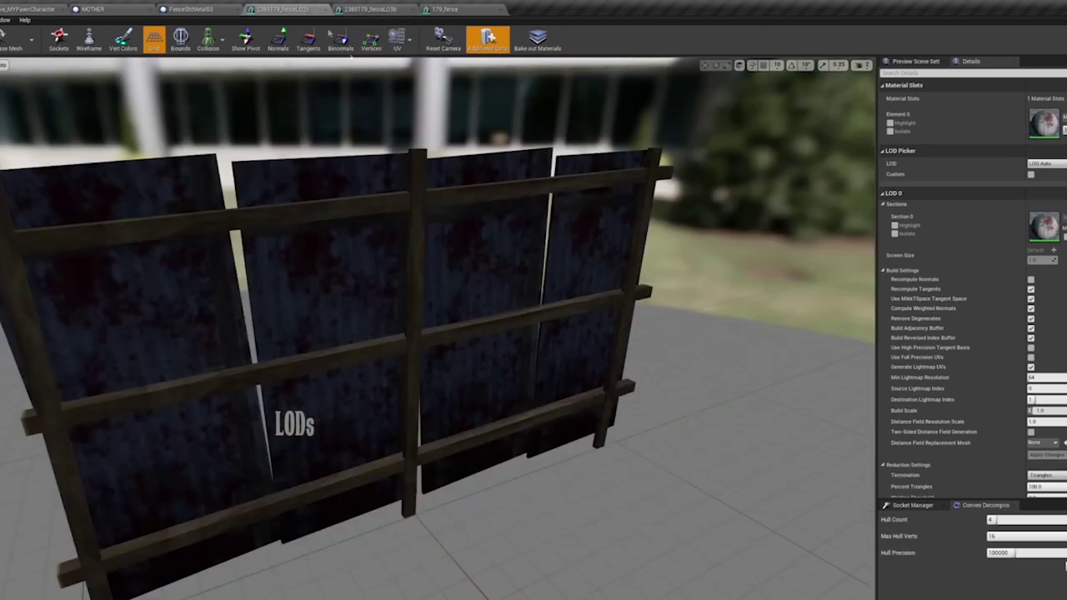
pyautogui.press('d')
pyautogui.moveTo(567, 262); pyautogui.dragTo(459, 295, button='right')
pyautogui.press('s')
pyautogui.press('a')
pyautogui.click(460, 12)
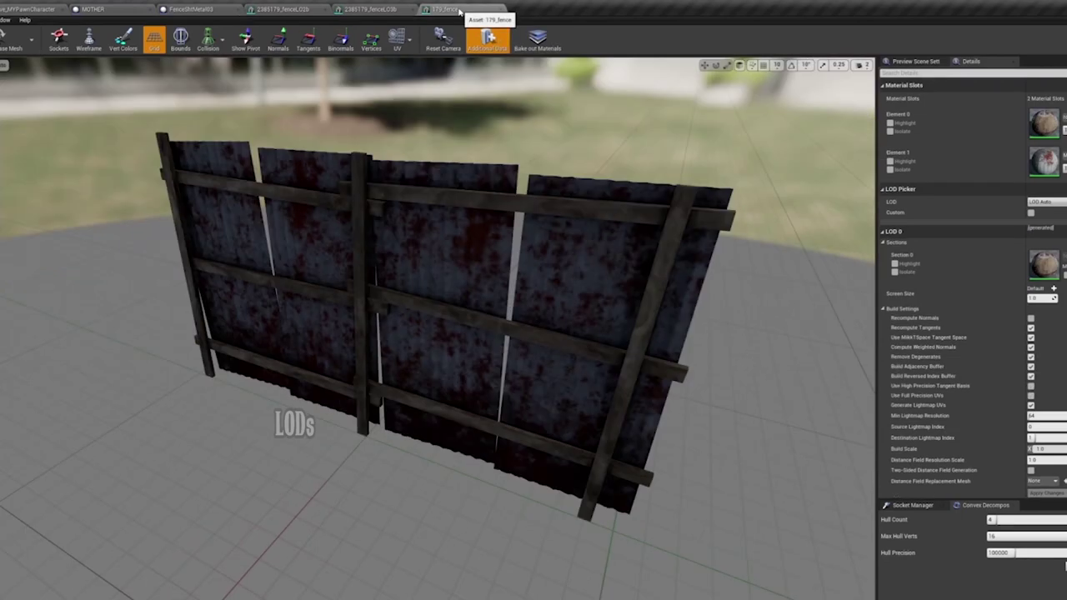
pyautogui.click(374, 10)
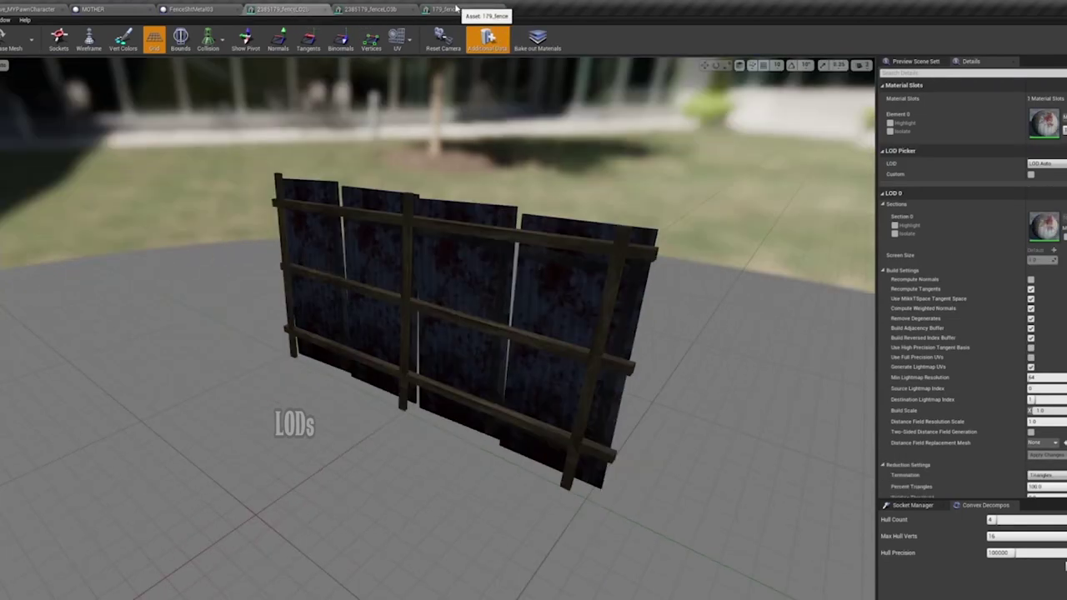
pyautogui.click(450, 10)
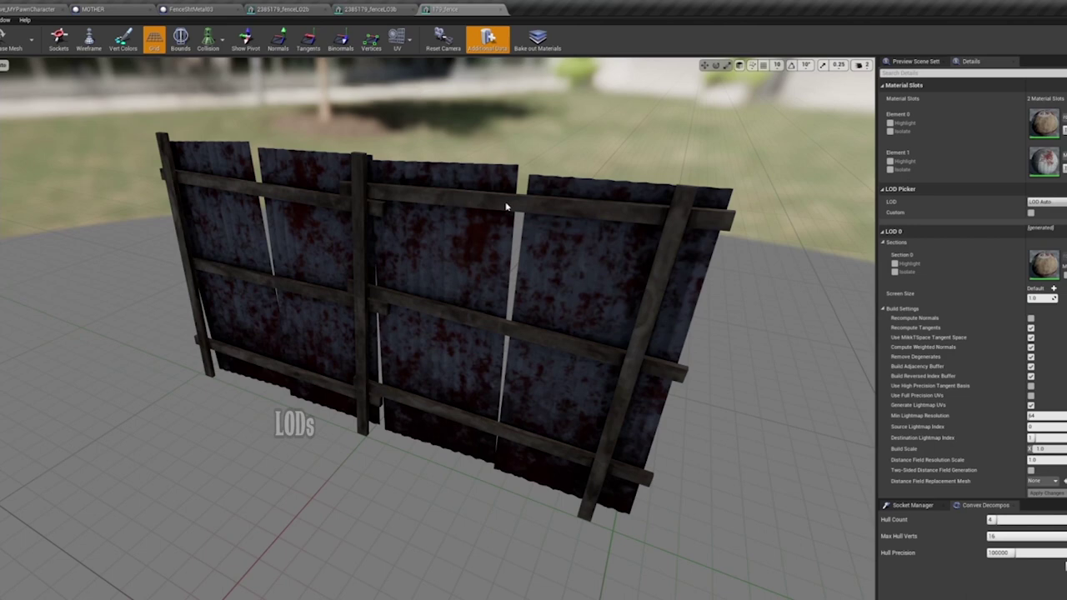
pyautogui.click(286, 10)
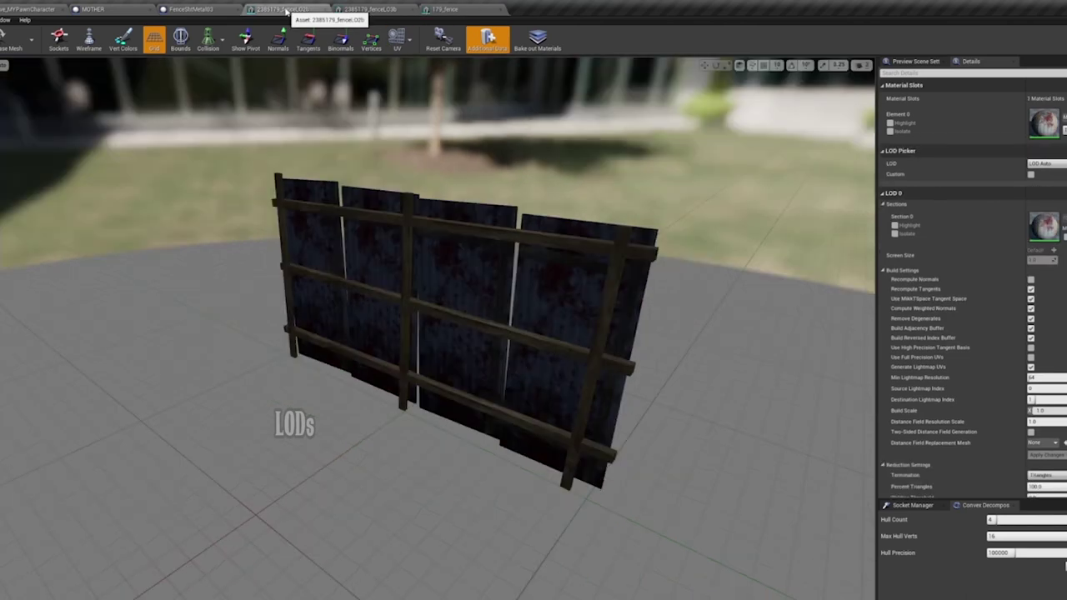
# - Inspect the 2385179_fenceLO3b mesh and review its build, reduction and LOD settings
pyautogui.click(427, 9)
pyautogui.moveTo(540, 309); pyautogui.dragTo(545, 330, button='right')
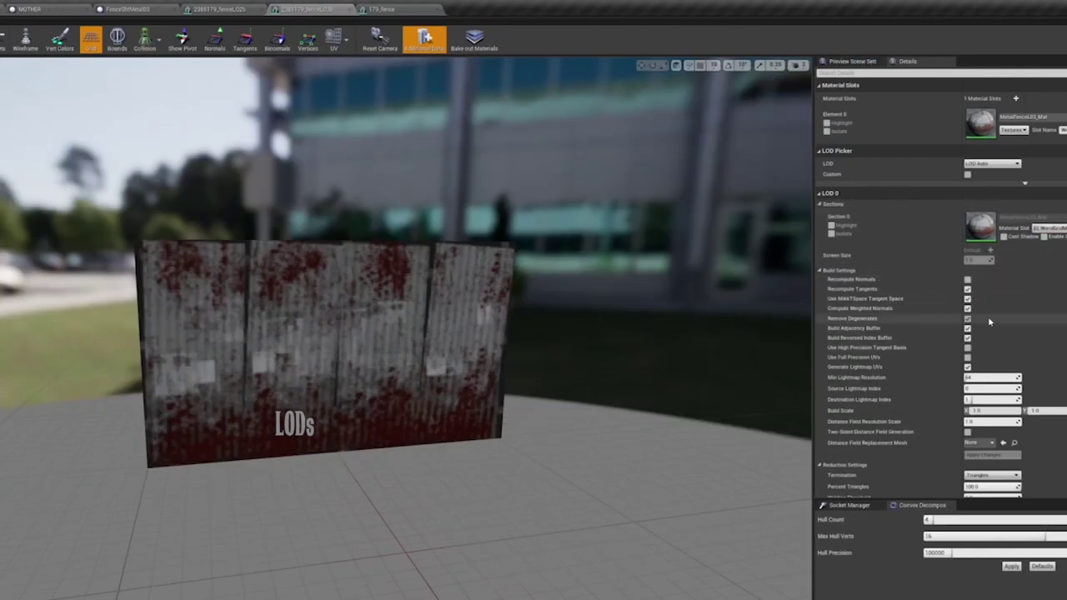
pyautogui.scroll(-8, 967, 308)
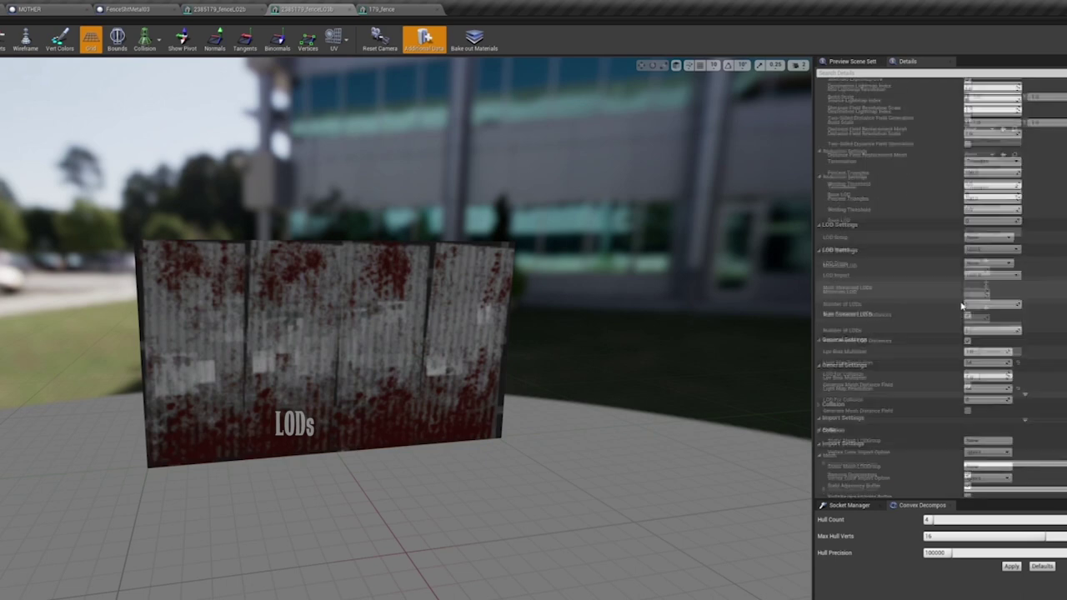
pyautogui.scroll(-1, 962, 306)
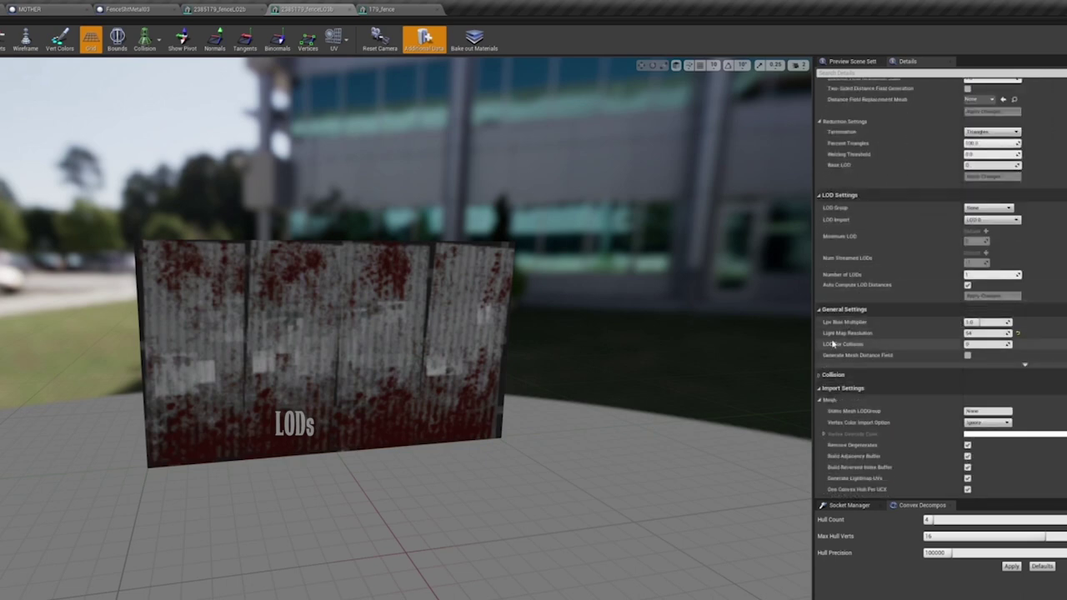
pyautogui.scroll(10, 886, 326)
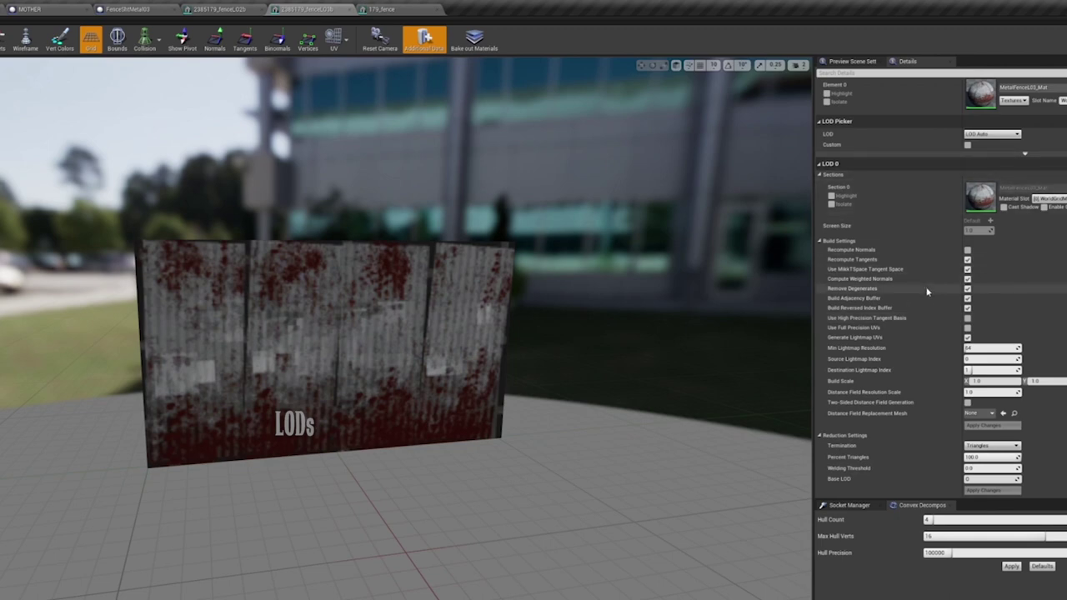
pyautogui.scroll(-3, 919, 339)
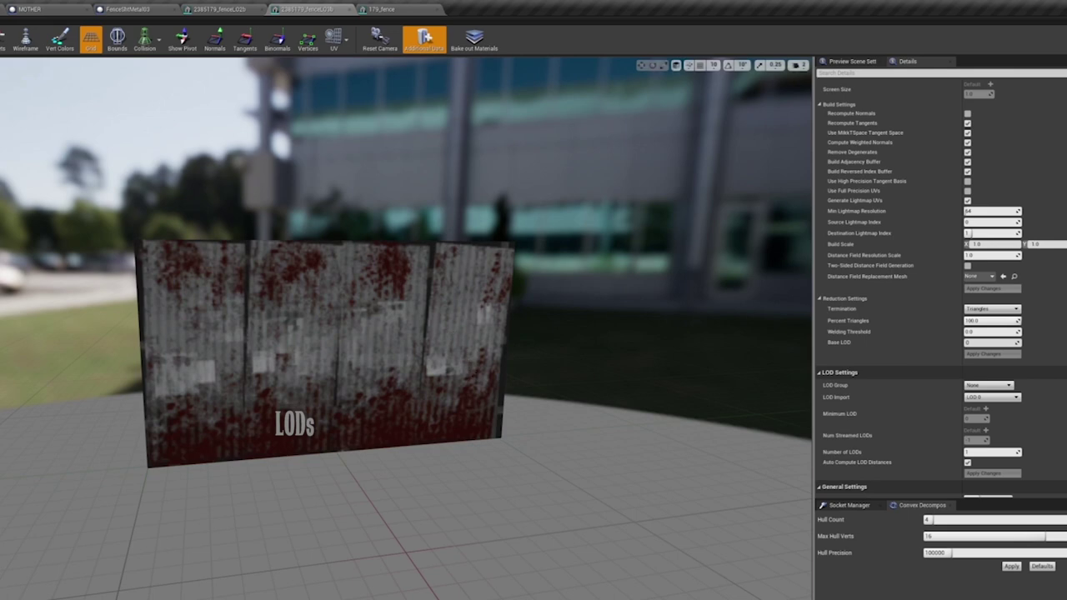
# - Close the three fence static mesh editors and return to the sheet-metal fence blueprint
pyautogui.click(349, 10)
pyautogui.click(263, 10)
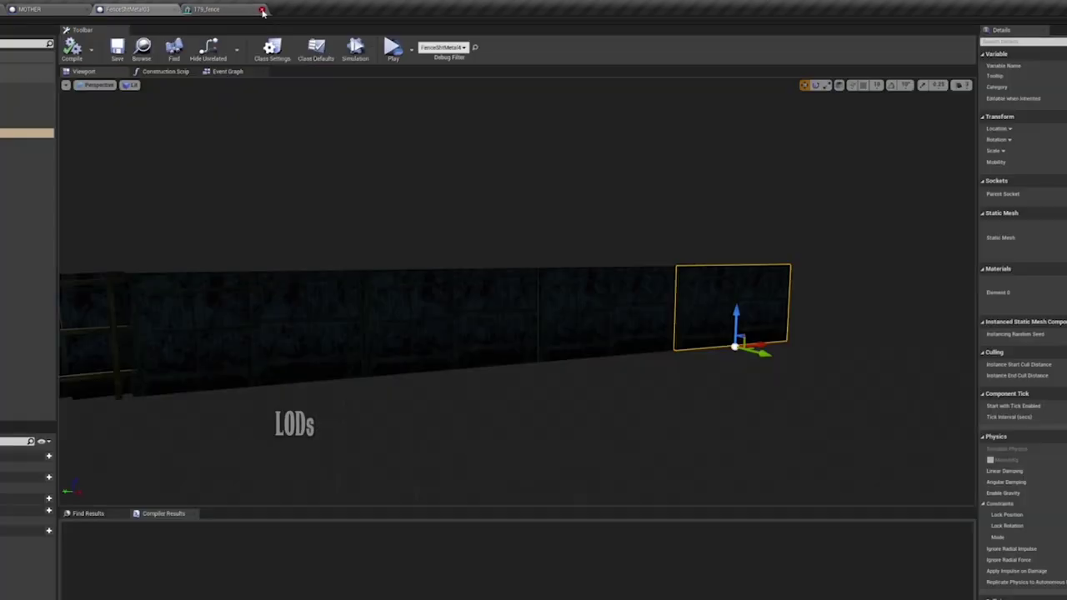
pyautogui.click(235, 11)
pyautogui.click(264, 9)
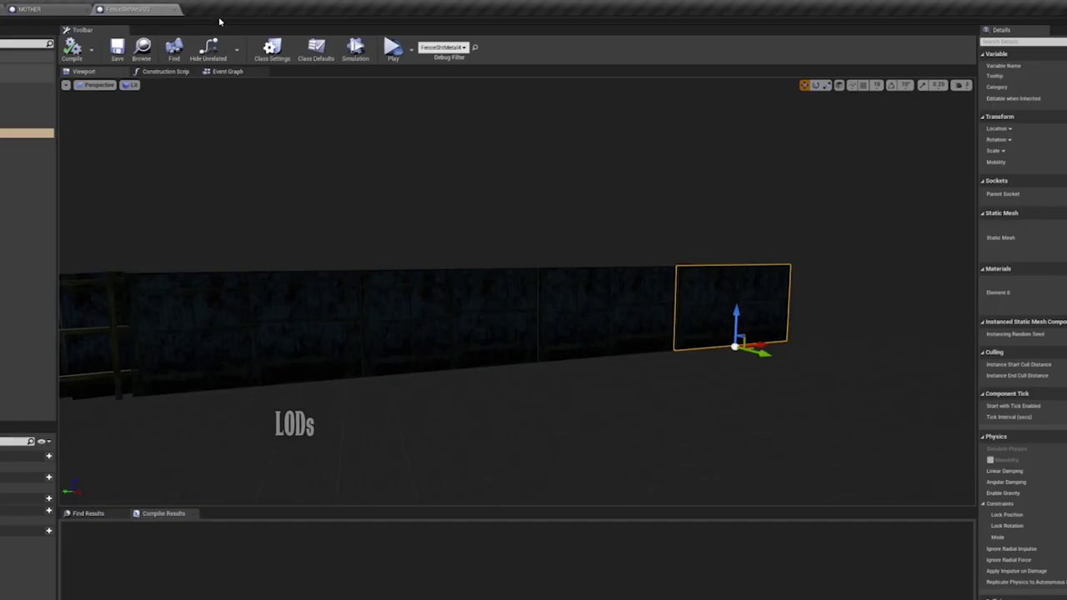
# - Inspect the fence sections in the sheet-metal fence blueprint and the placed fence in the level
pyautogui.moveTo(477, 264); pyautogui.dragTo(382, 272, button='right')
pyautogui.moveTo(514, 293); pyautogui.dragTo(538, 326, button='right')
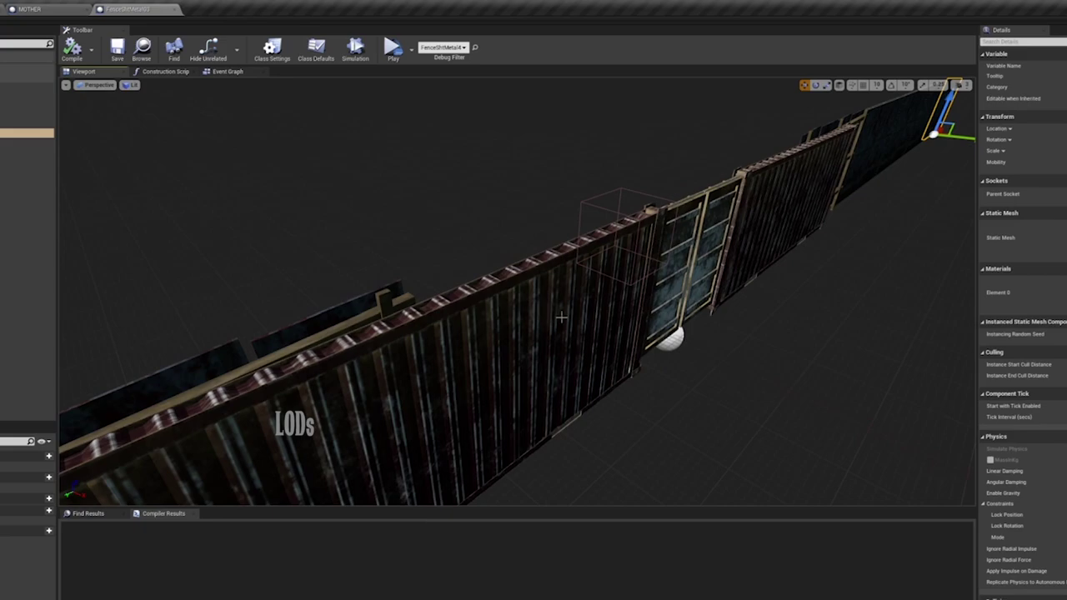
pyautogui.click(562, 317)
pyautogui.moveTo(646, 404)
pyautogui.mouseDown(button='right')
pyautogui.moveTo(534, 392)
pyautogui.moveTo(675, 395)
pyautogui.moveTo(742, 413)
pyautogui.moveTo(792, 405)
pyautogui.moveTo(788, 396)
pyautogui.moveTo(763, 438)
pyautogui.moveTo(772, 406)
pyautogui.moveTo(646, 401)
pyautogui.mouseUp(button='right')
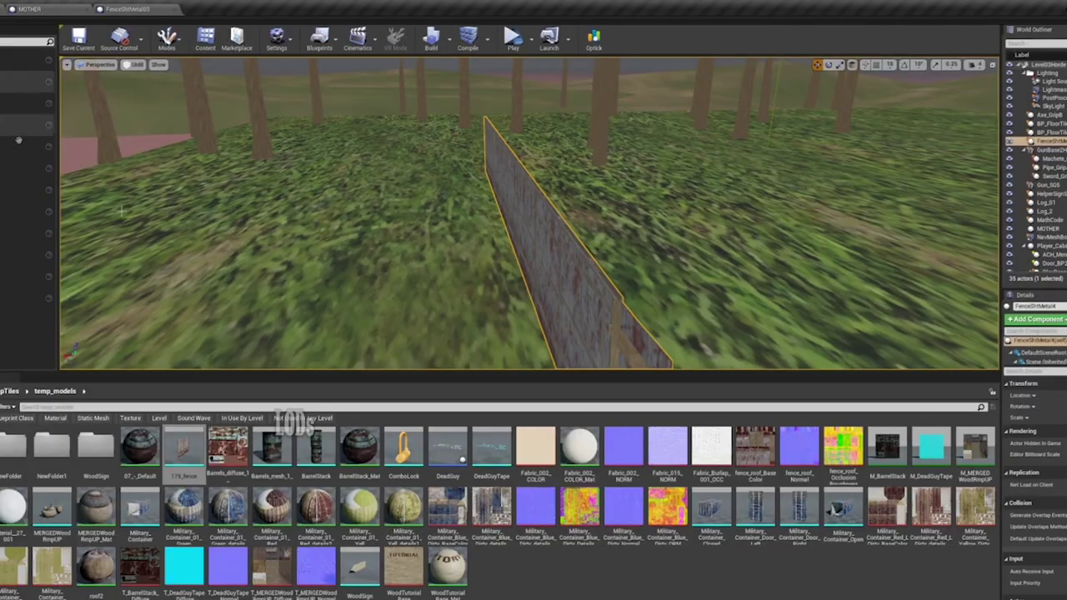
pyautogui.moveTo(530, 213)
pyautogui.mouseDown(button='right')
pyautogui.moveTo(591, 237)
pyautogui.moveTo(509, 209)
pyautogui.mouseUp(button='right')
pyautogui.moveTo(430, 100); pyautogui.dragTo(431, 100, button='right')
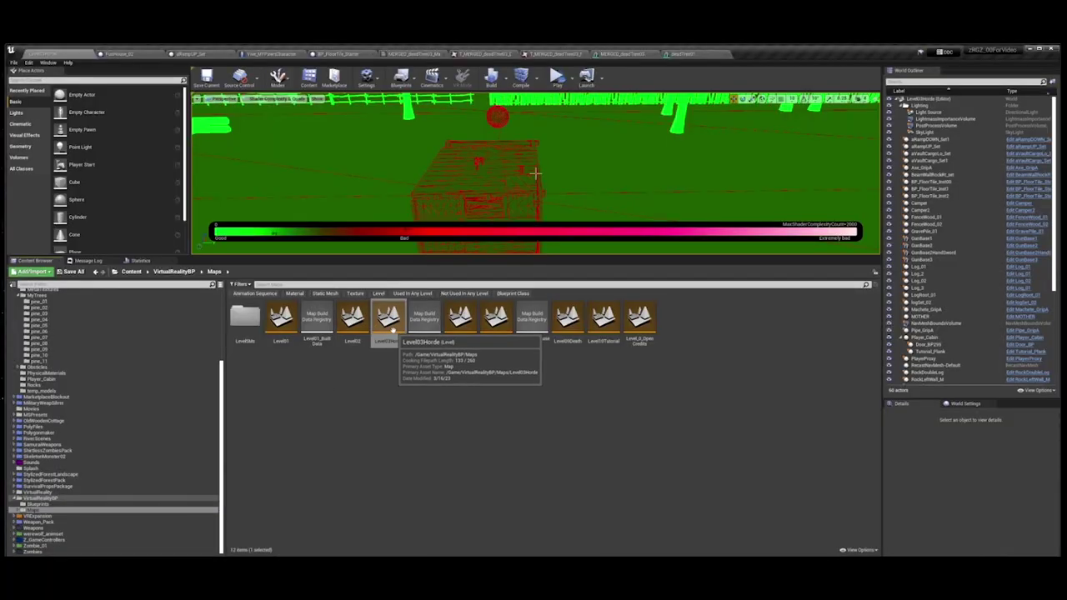
# - Open the Size Map for the Level03Horde level and switch its size display to Memory Size
pyautogui.rightClick(393, 329)
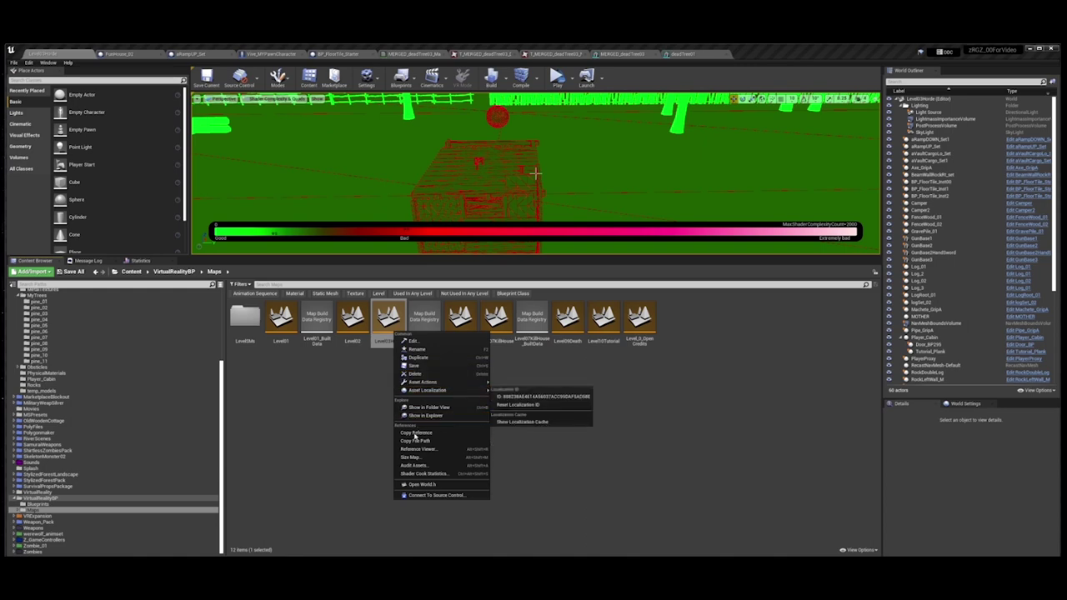
pyautogui.click(313, 462)
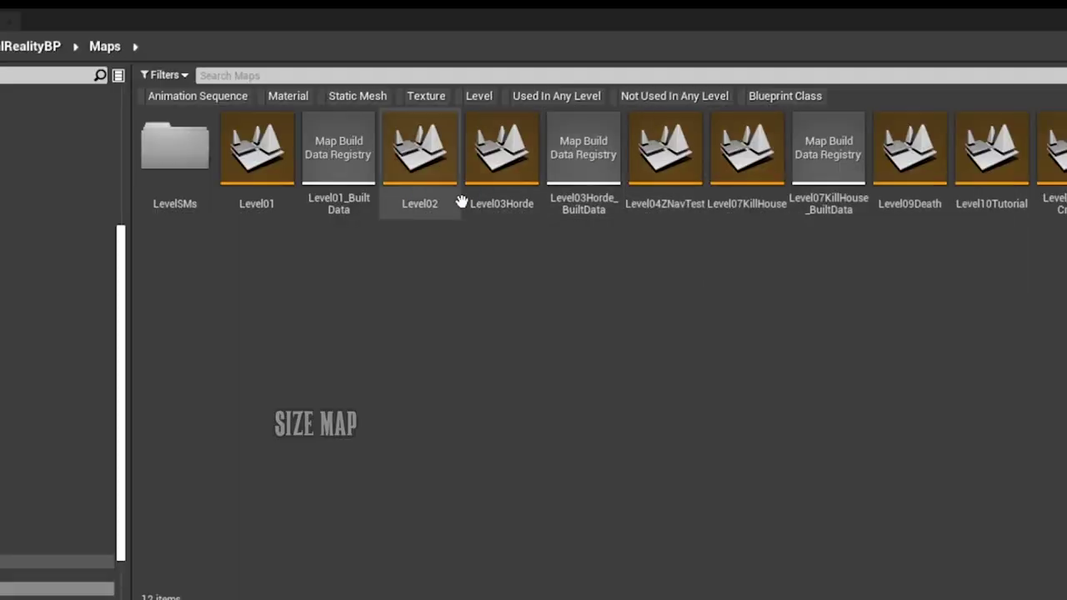
pyautogui.rightClick(505, 157)
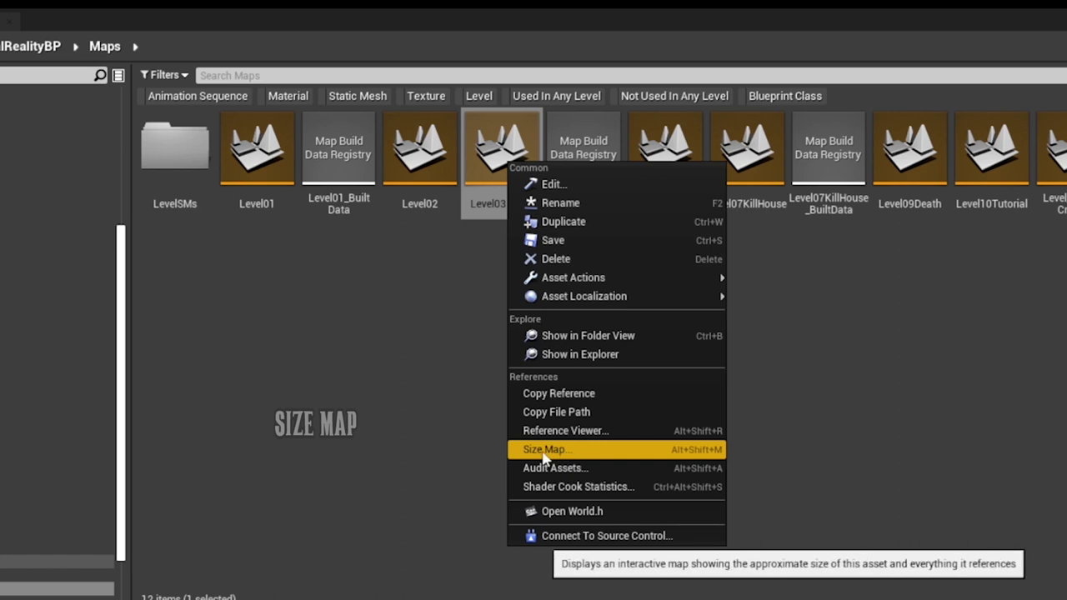
pyautogui.click(543, 452)
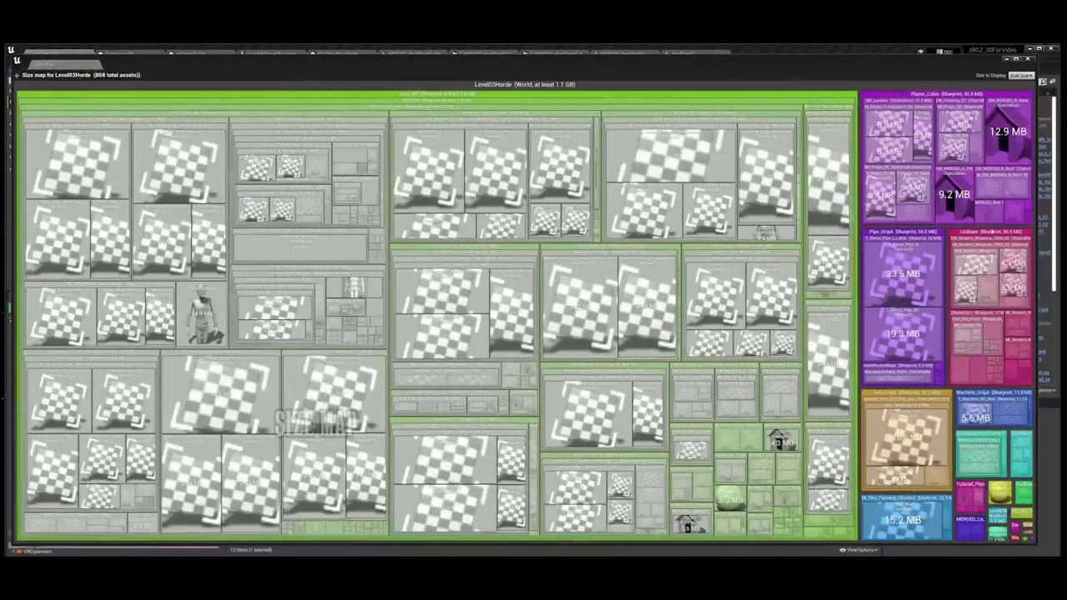
pyautogui.moveTo(746, 69); pyautogui.dragTo(769, 64)
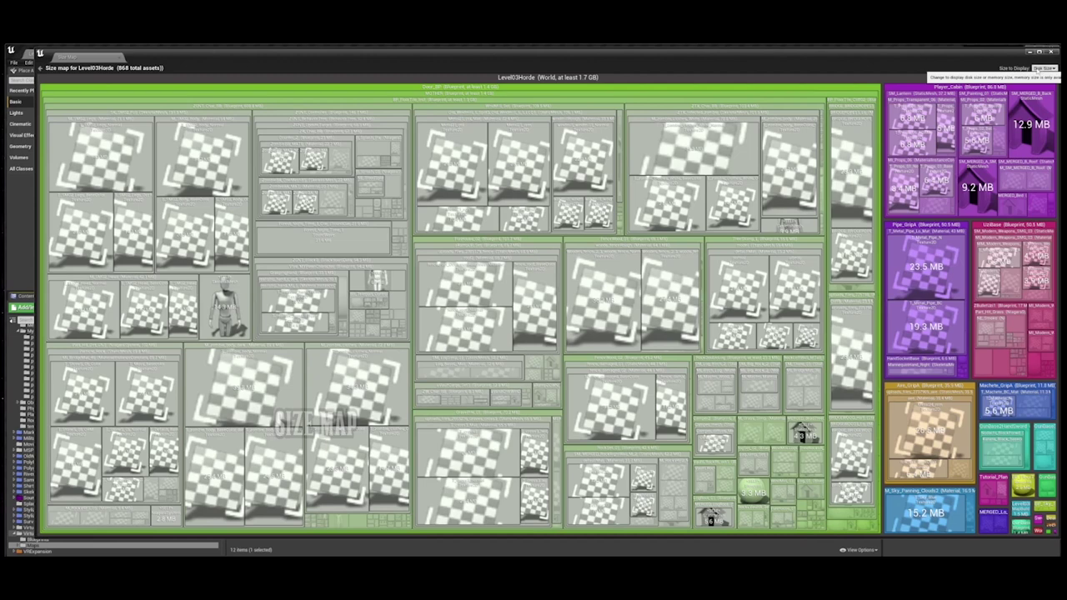
pyautogui.click(1044, 69)
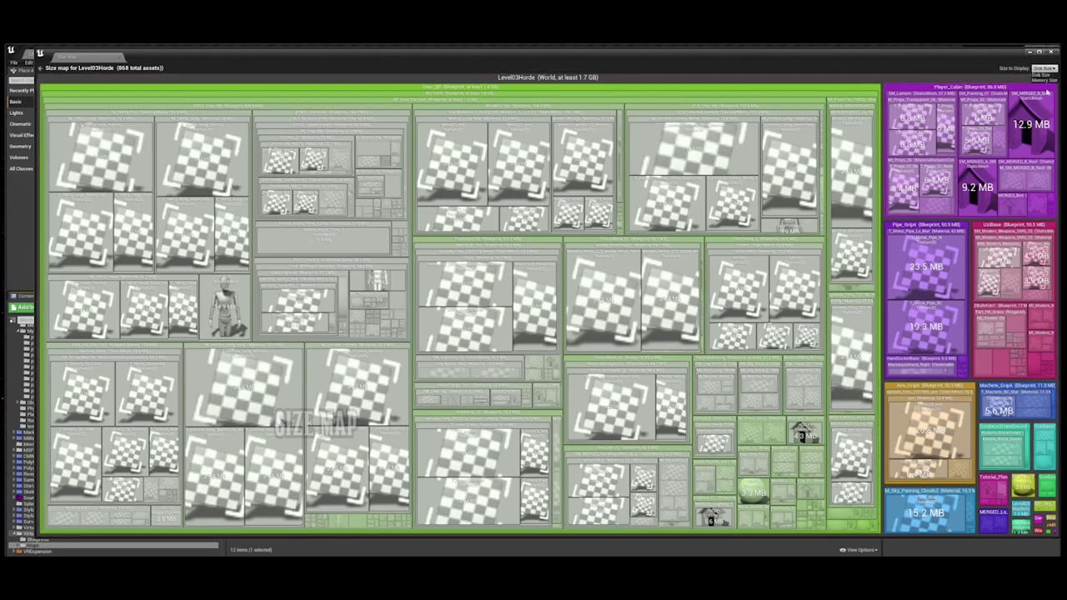
pyautogui.click(1045, 79)
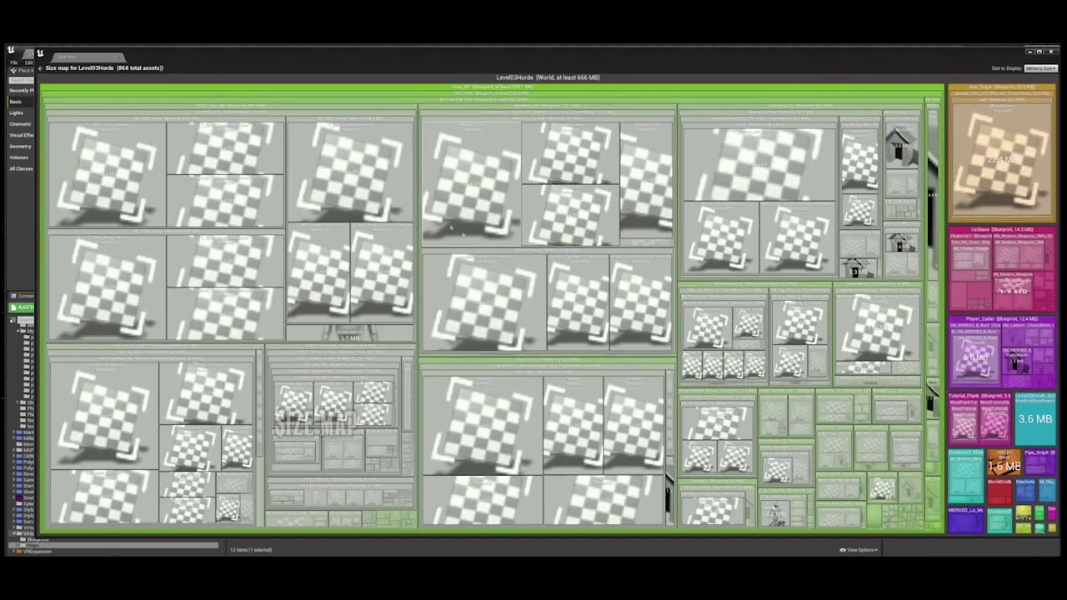
# - Drill down in the size map through the MOTHER and BP_FloorTile_Inst blueprints to WindMill_Set
pyautogui.scroll(1, 484, 126)
pyautogui.scroll(-1, 481, 119)
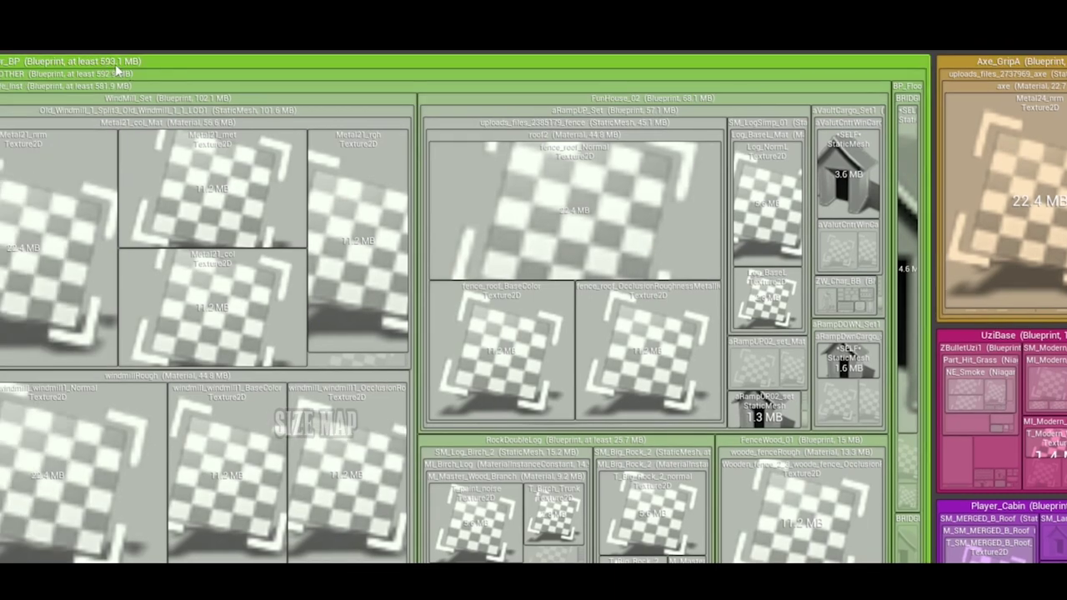
pyautogui.click(156, 73)
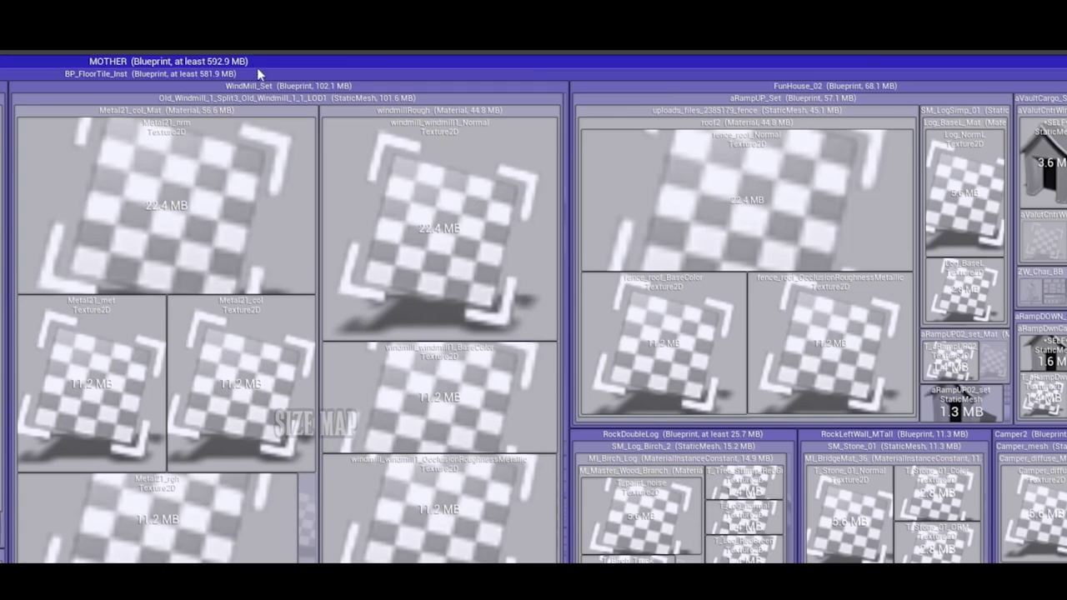
pyautogui.scroll(1, 268, 63)
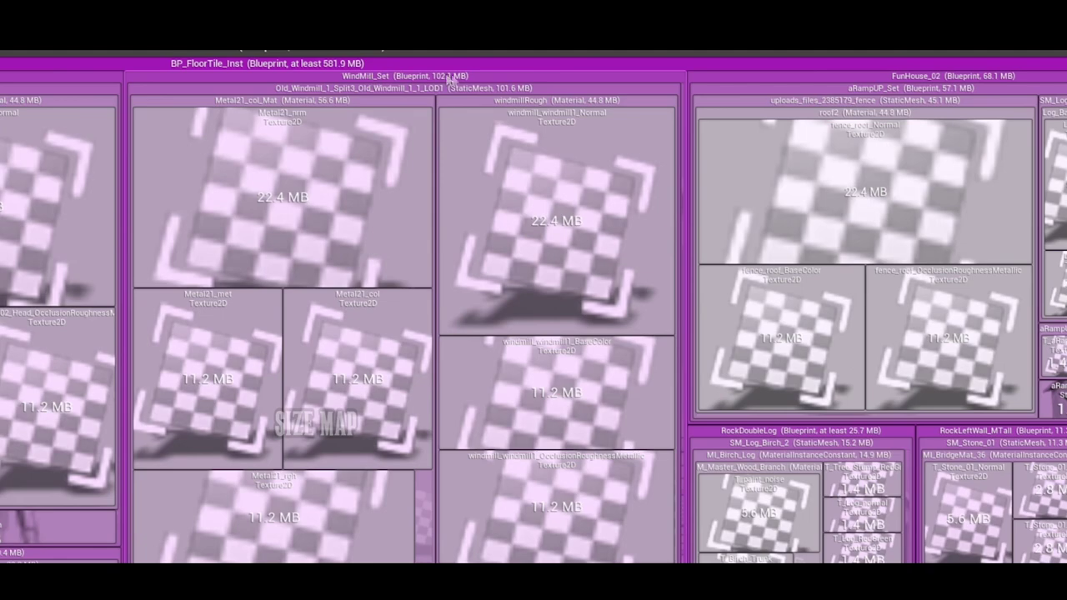
pyautogui.click(495, 76)
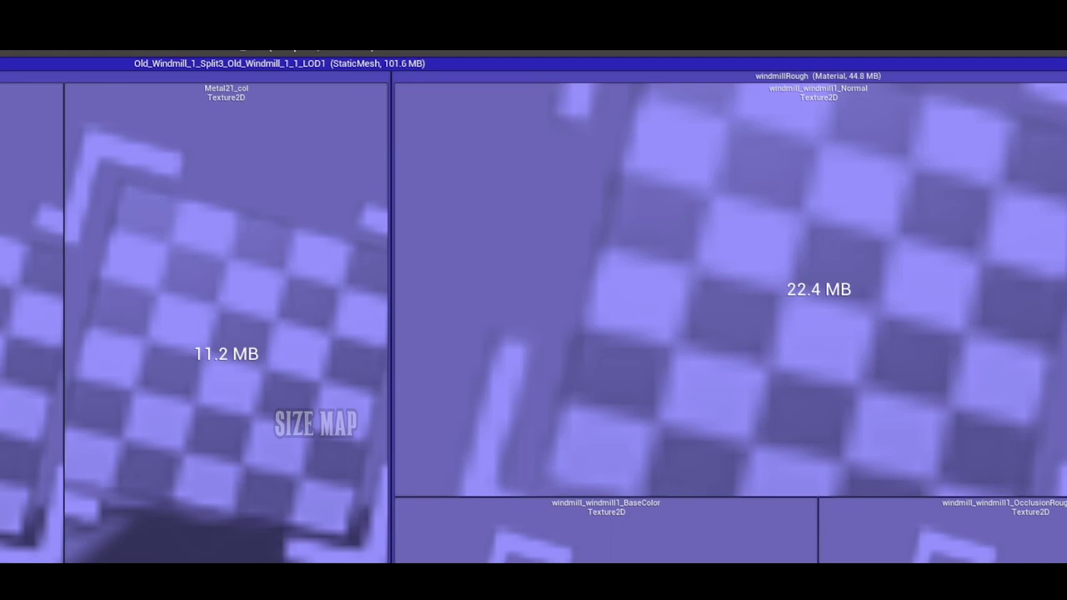
# - Open the windmill_windmill1_Normal texture from the size map, set its LOD Bias to 4 and save it
pyautogui.rightClick(650, 271)
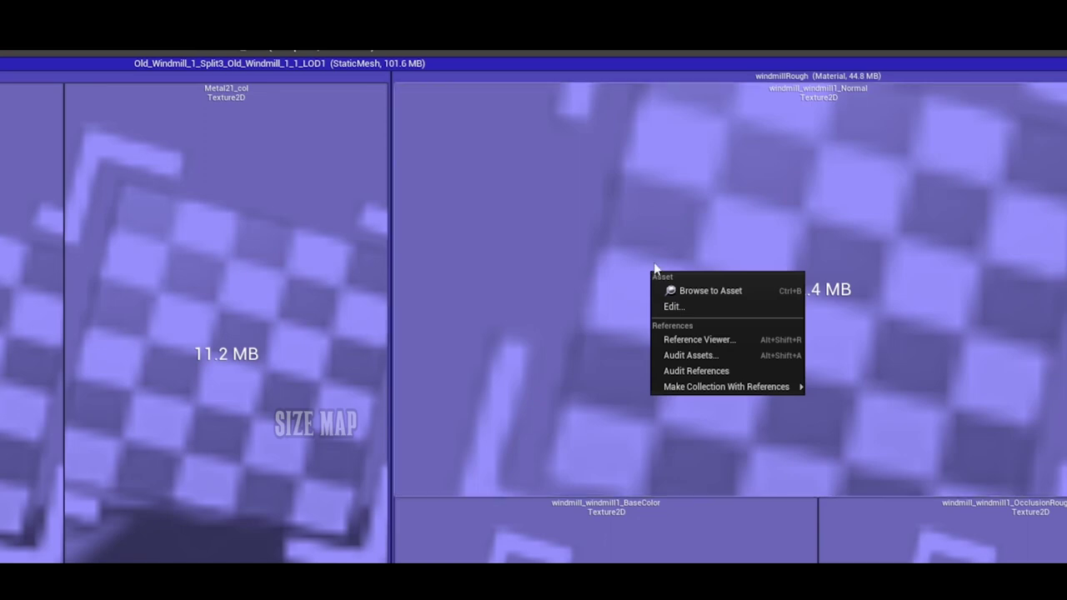
pyautogui.click(707, 290)
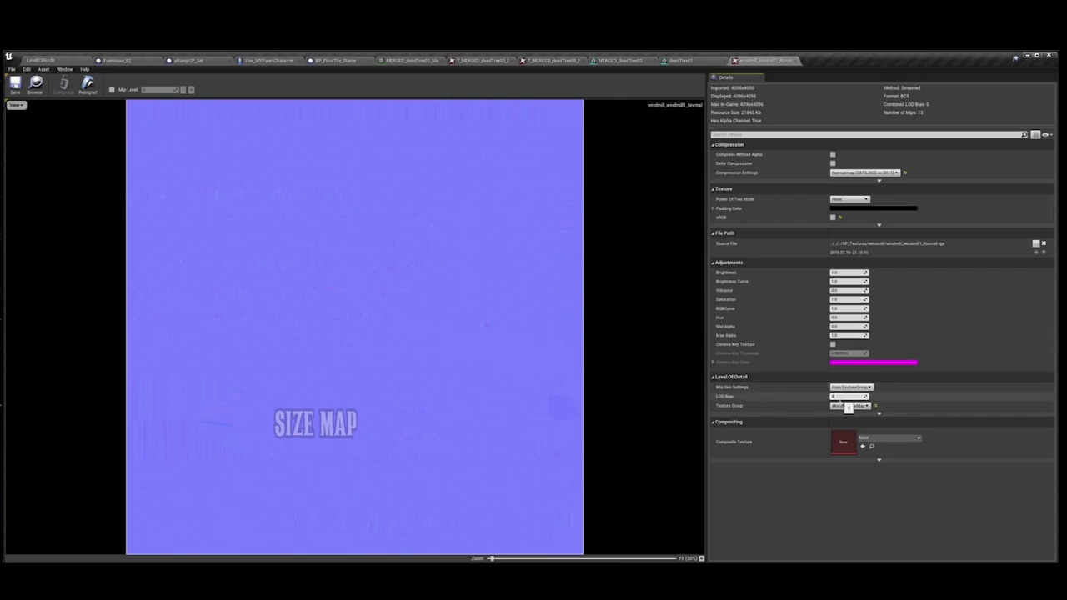
pyautogui.press('Return')
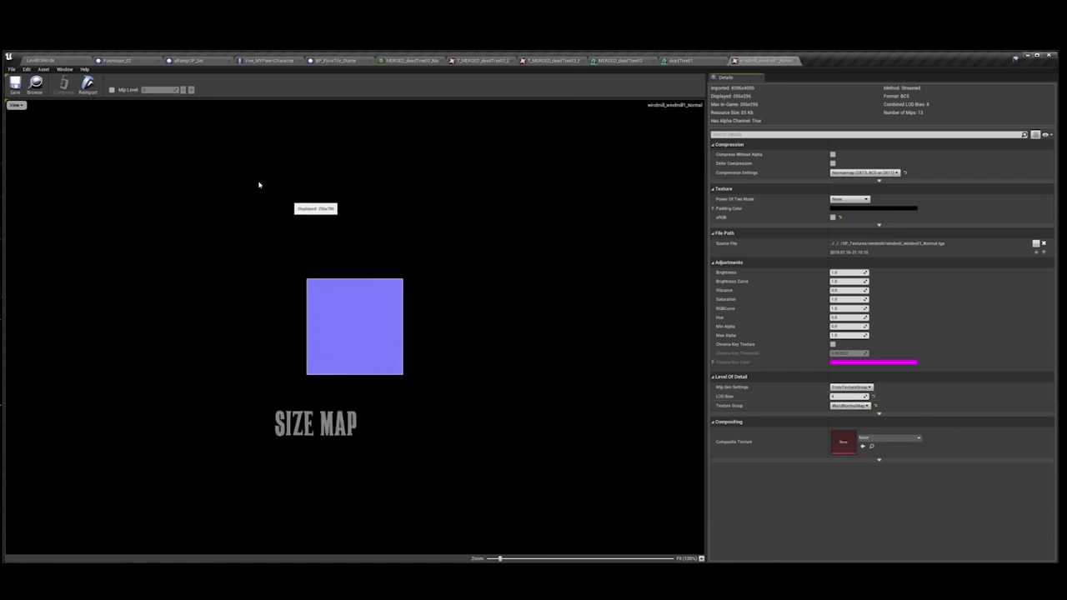
pyautogui.click(17, 87)
# - Return to the level editor, bring back the WindMill_Set size map and move its window aside
pyautogui.click(60, 62)
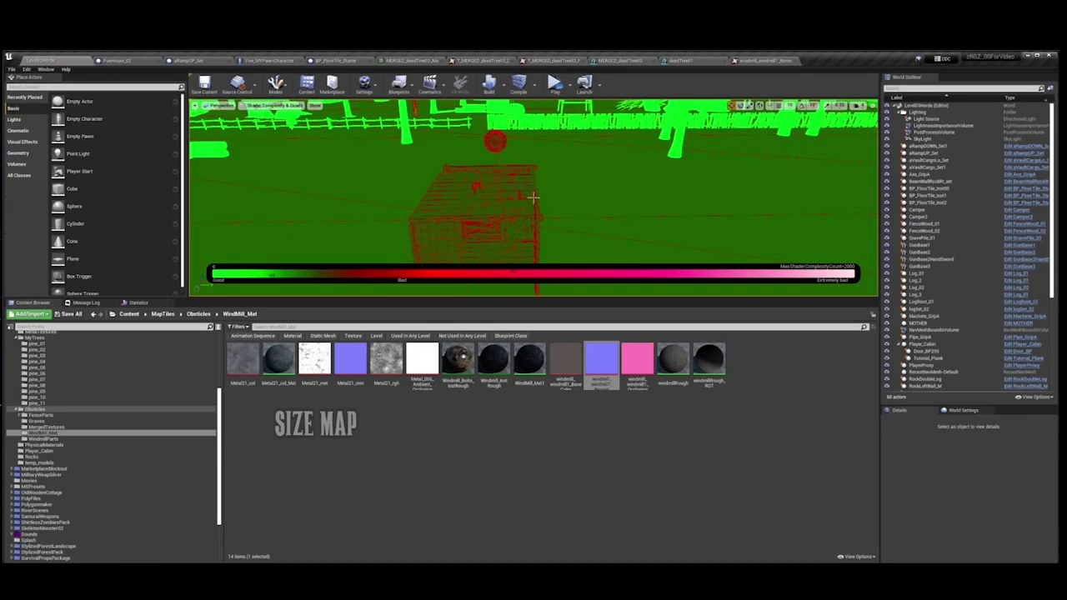
pyautogui.moveTo(261, 571)
pyautogui.click(321, 547)
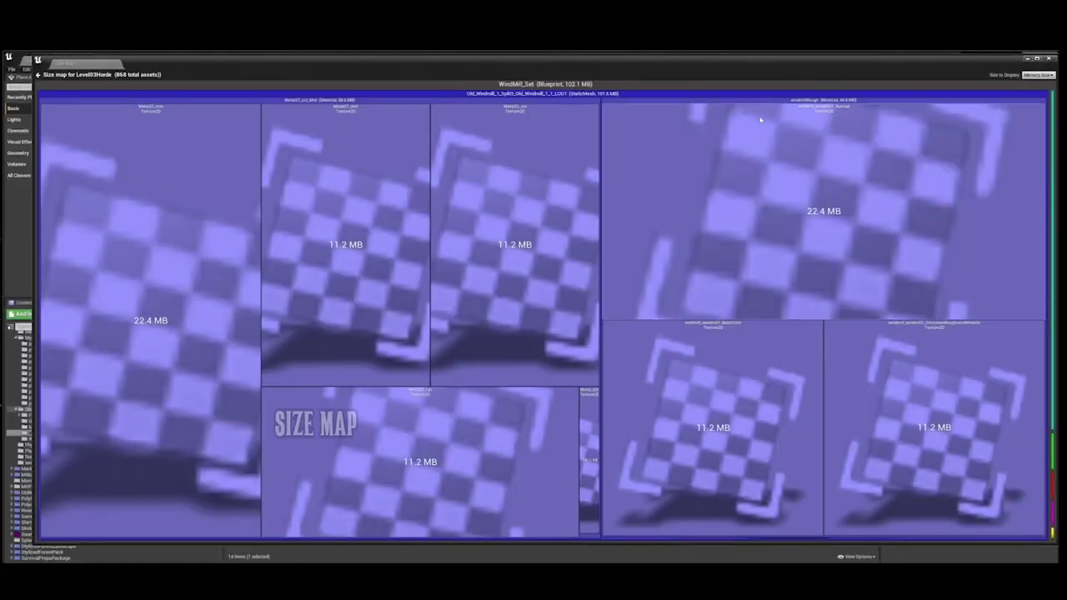
pyautogui.moveTo(775, 70); pyautogui.dragTo(583, 132)
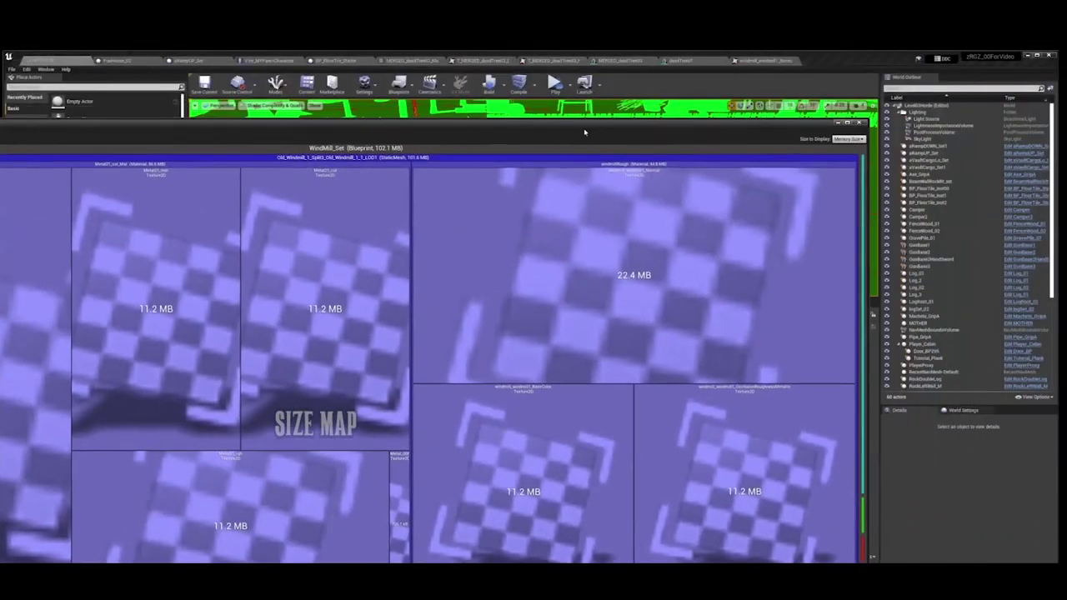
# - Put the size map away, set the LOD Bias of the windmill_windmill1_BaseColor texture to 4, save it and return to the level editor
pyautogui.click(826, 63)
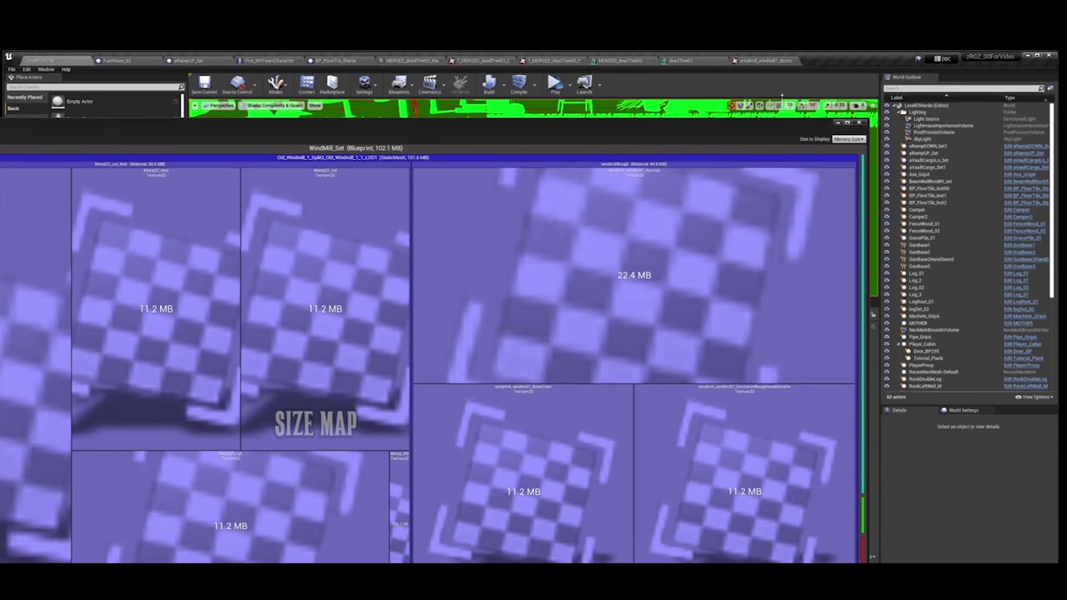
pyautogui.click(838, 123)
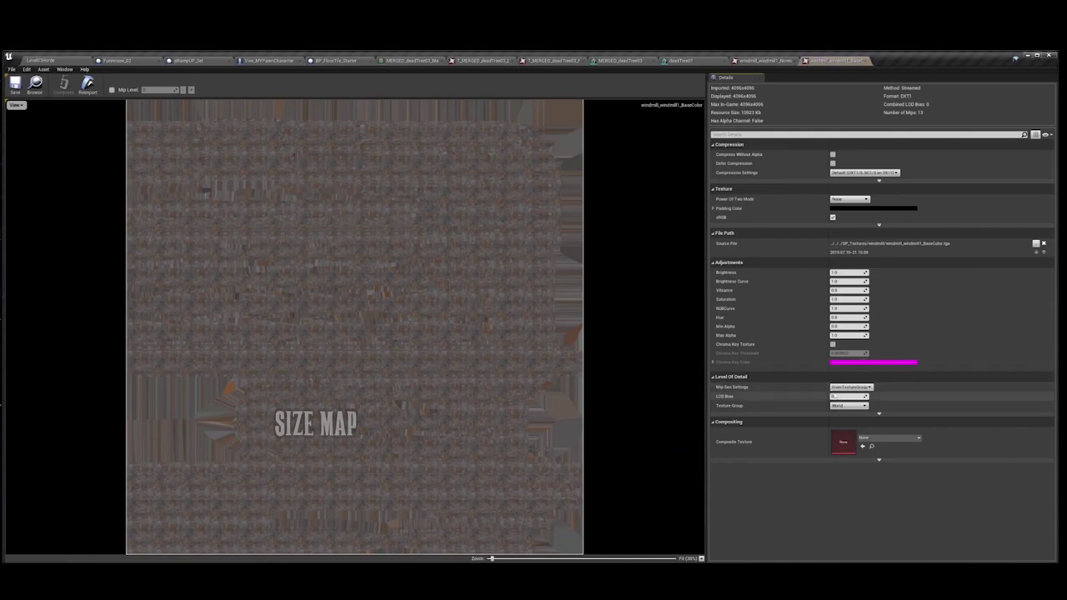
pyautogui.click(835, 396)
pyautogui.write('4')
pyautogui.click(894, 398)
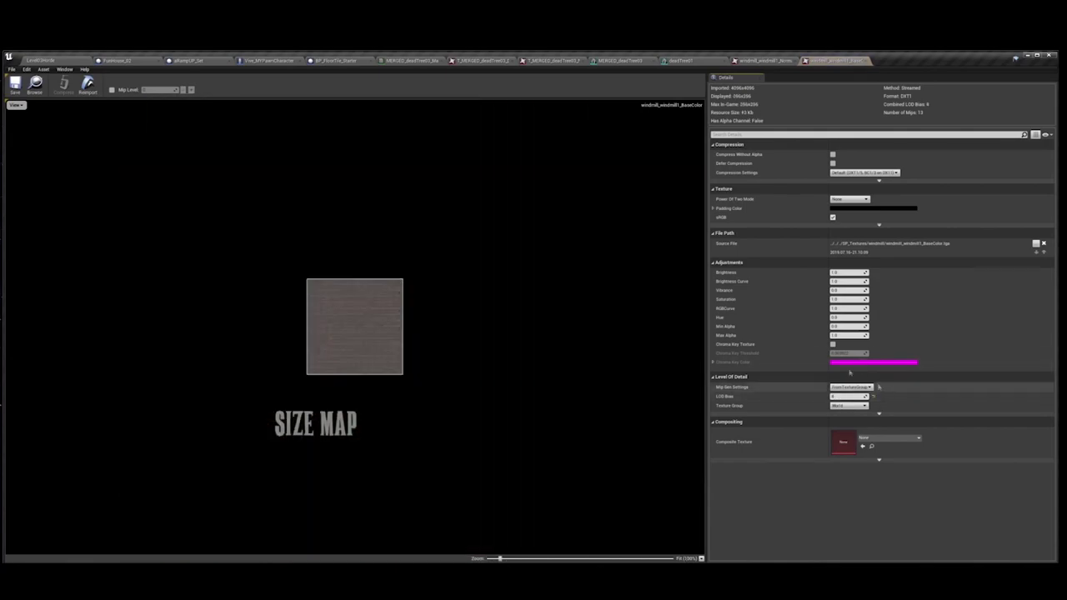
pyautogui.click(15, 85)
pyautogui.click(48, 61)
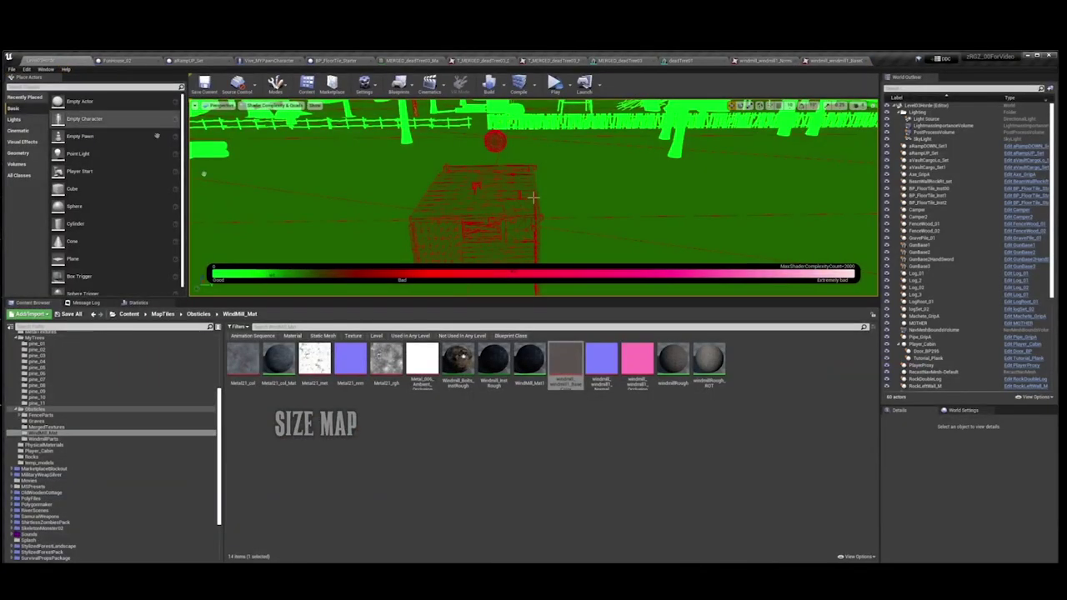
# - Open the windmill_windmill1_OcclusionRoughnessMetallic texture, raise its LOD Bias, save it and return to the level editor
pyautogui.doubleClick(637, 358)
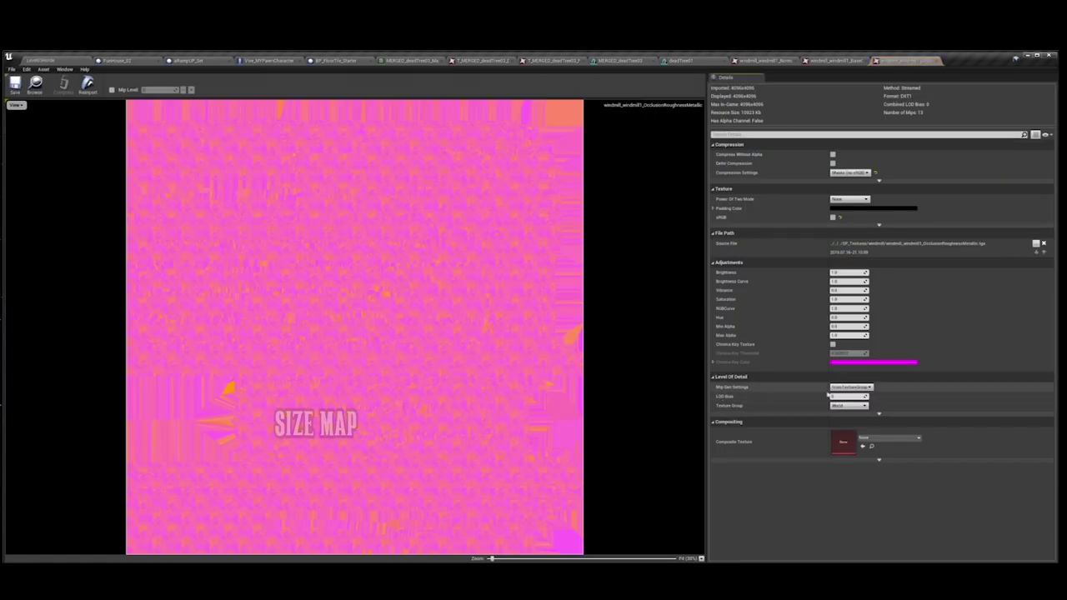
pyautogui.click(912, 403)
pyautogui.click(15, 85)
pyautogui.click(42, 61)
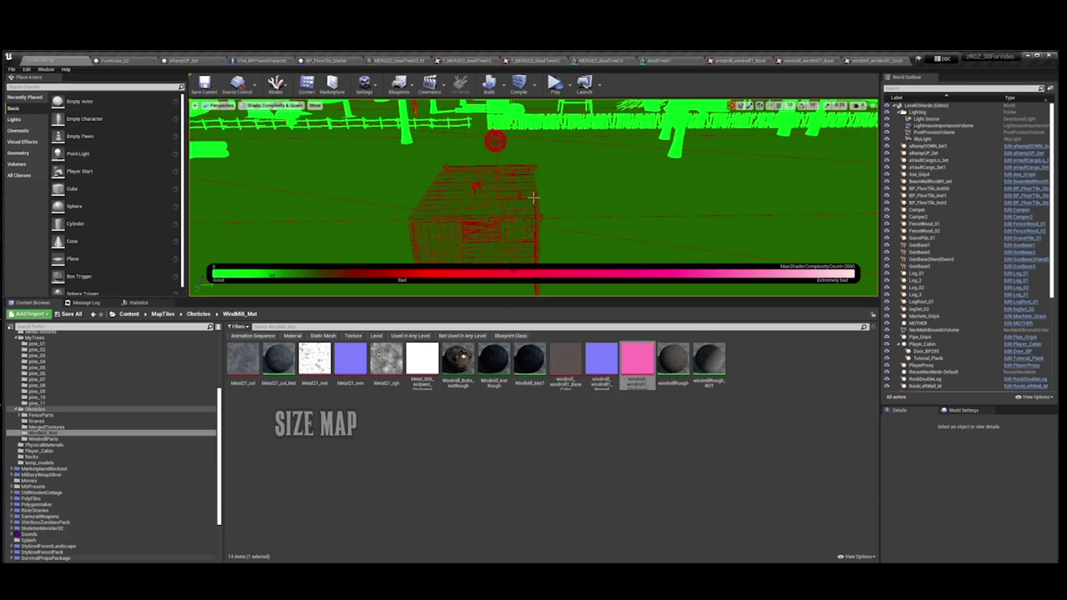
# - Bring back the WindMill_Set size map and move its window so the whole map is in view
pyautogui.moveTo(261, 573)
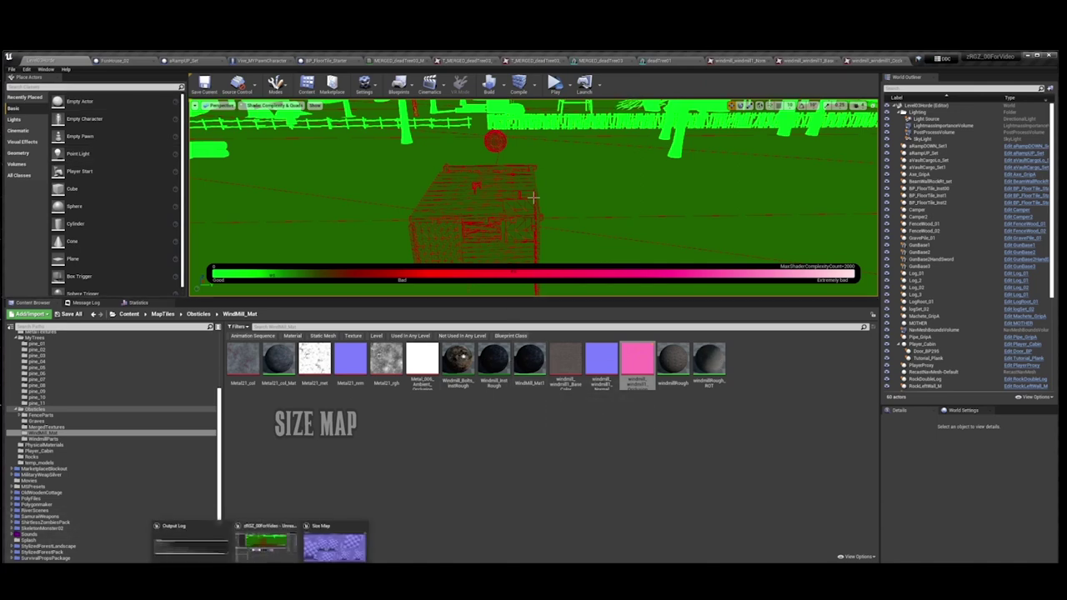
pyautogui.click(328, 550)
pyautogui.moveTo(507, 133); pyautogui.dragTo(676, 64)
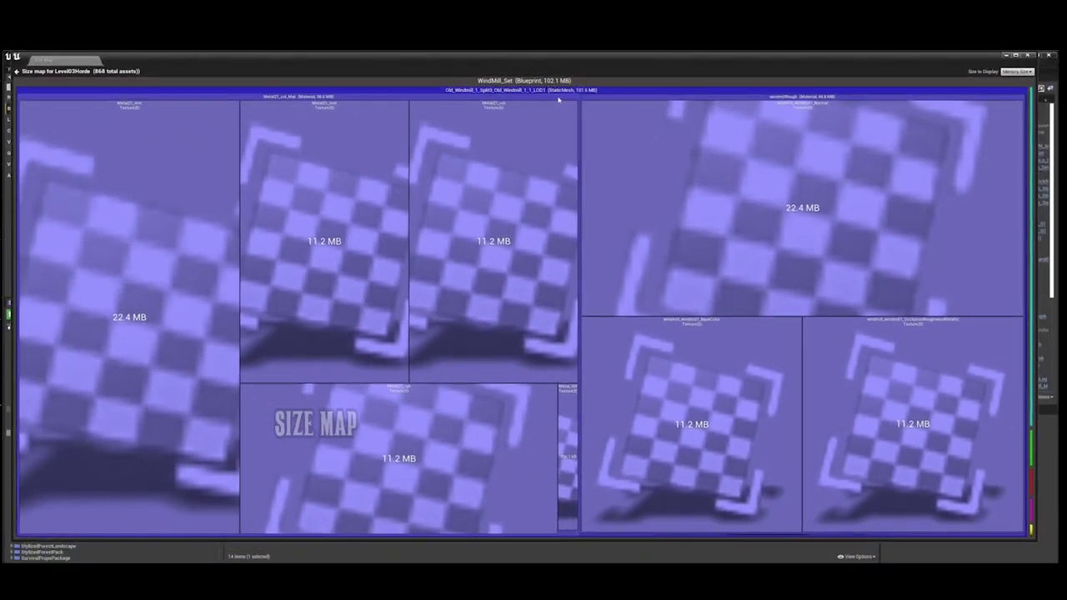
# - Navigate the size map up to the Level03Horde overview and back down into the BP_FloorTile_Inst blueprint
pyautogui.scroll(-1, 306, 150)
pyautogui.scroll(-1, 307, 151)
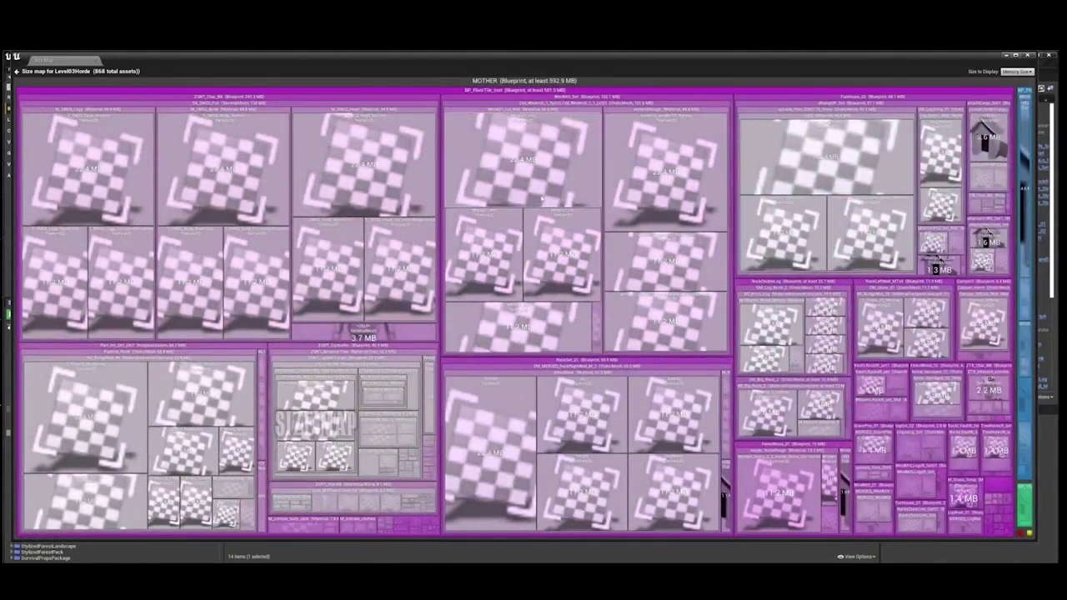
pyautogui.rightClick(538, 198)
pyautogui.scroll(-1, 543, 198)
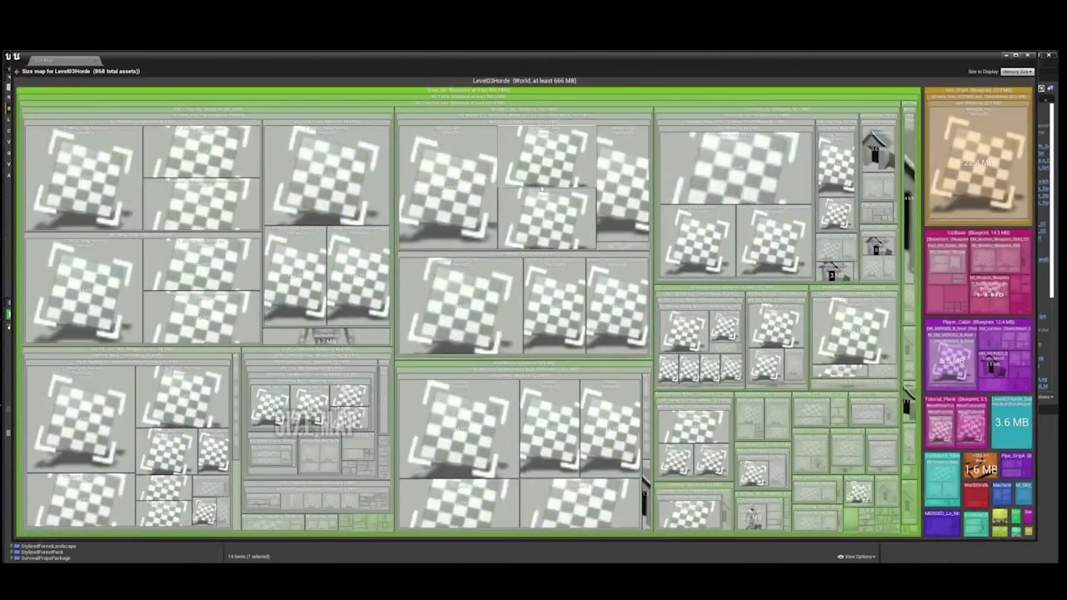
pyautogui.scroll(3, 542, 189)
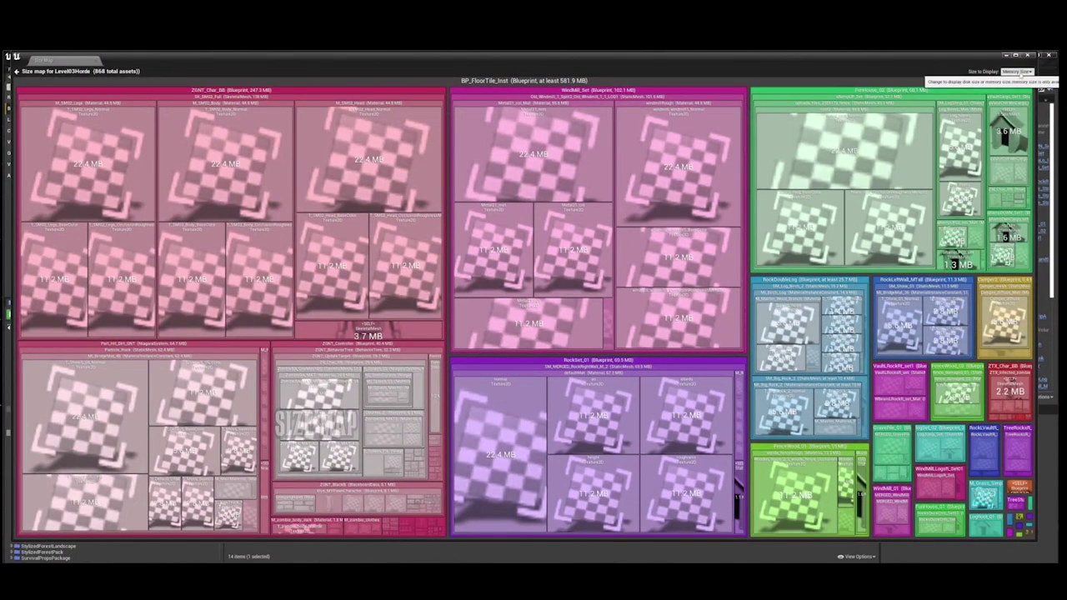
# - Refresh the size map by switching the size display to Disk Size and back to Memory Size, and drill into WindMill_Set
pyautogui.click(1024, 72)
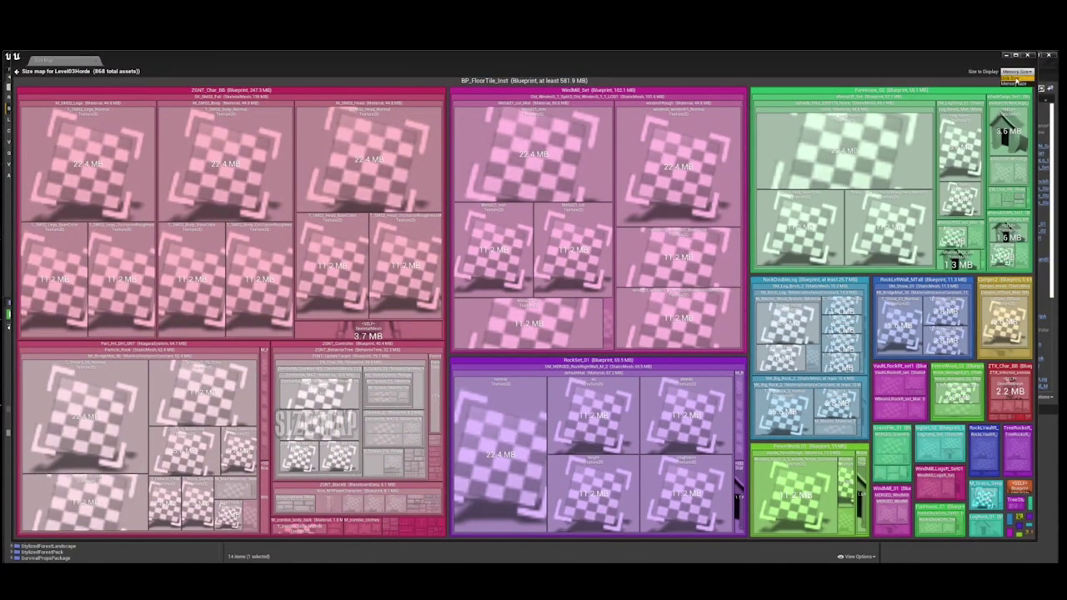
pyautogui.click(1017, 77)
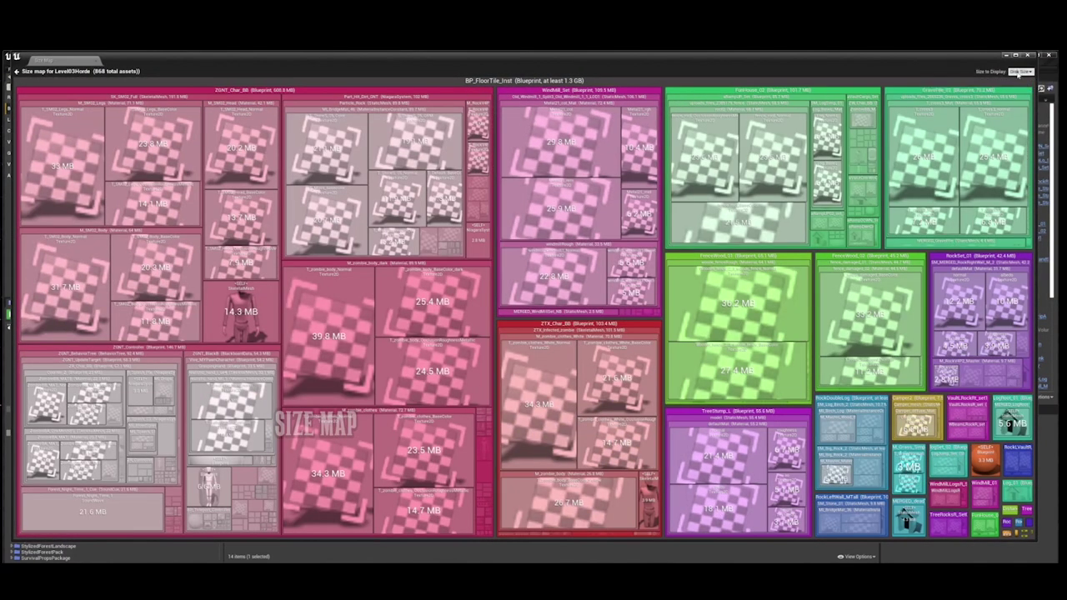
pyautogui.click(1022, 73)
pyautogui.click(1021, 84)
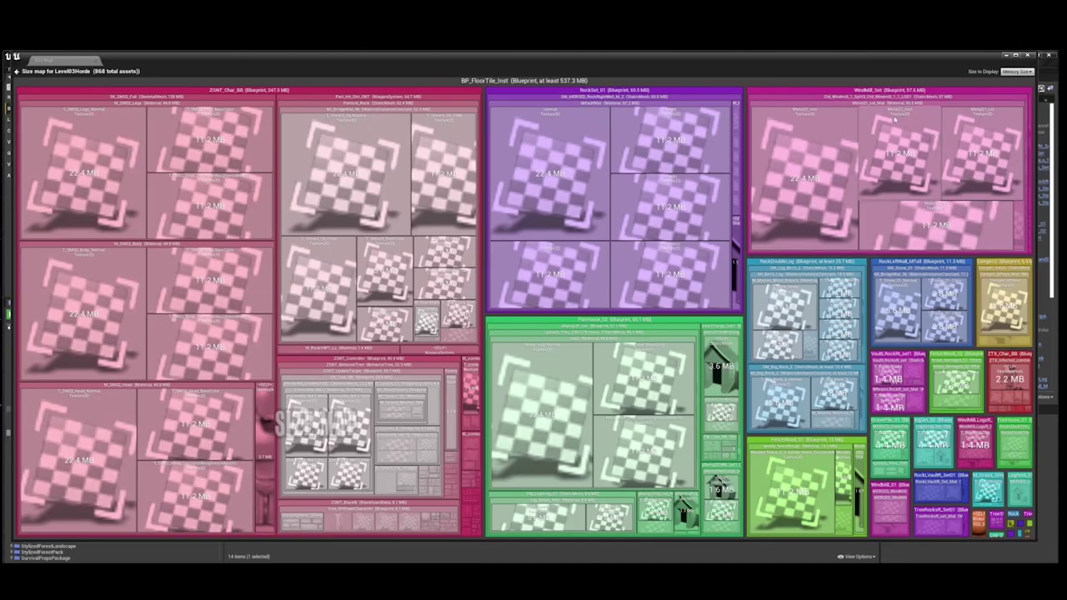
pyautogui.doubleClick(894, 110)
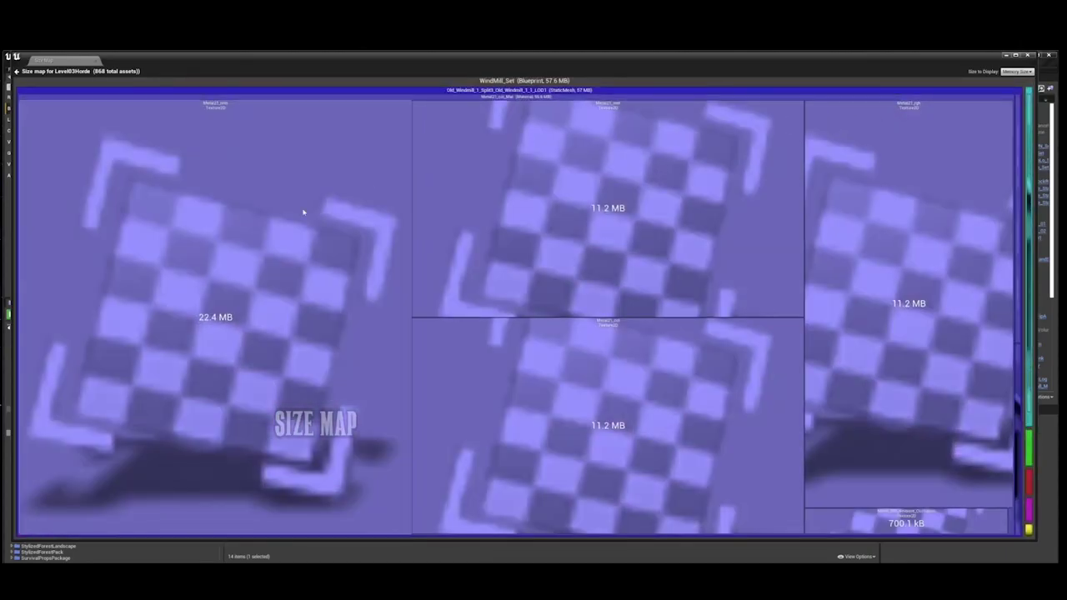